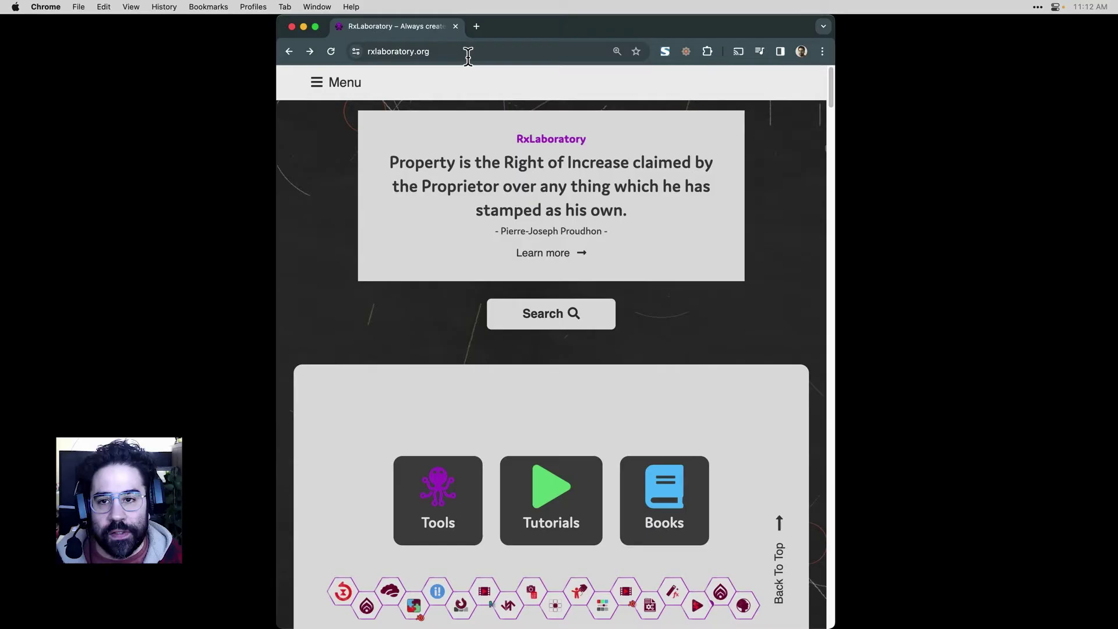
# Highlight the rxlaboratory.org web address, then return to the home page.
pyautogui.click(435, 52)
pyautogui.moveTo(353, 54); pyautogui.dragTo(459, 56)
pyautogui.click(727, 402)
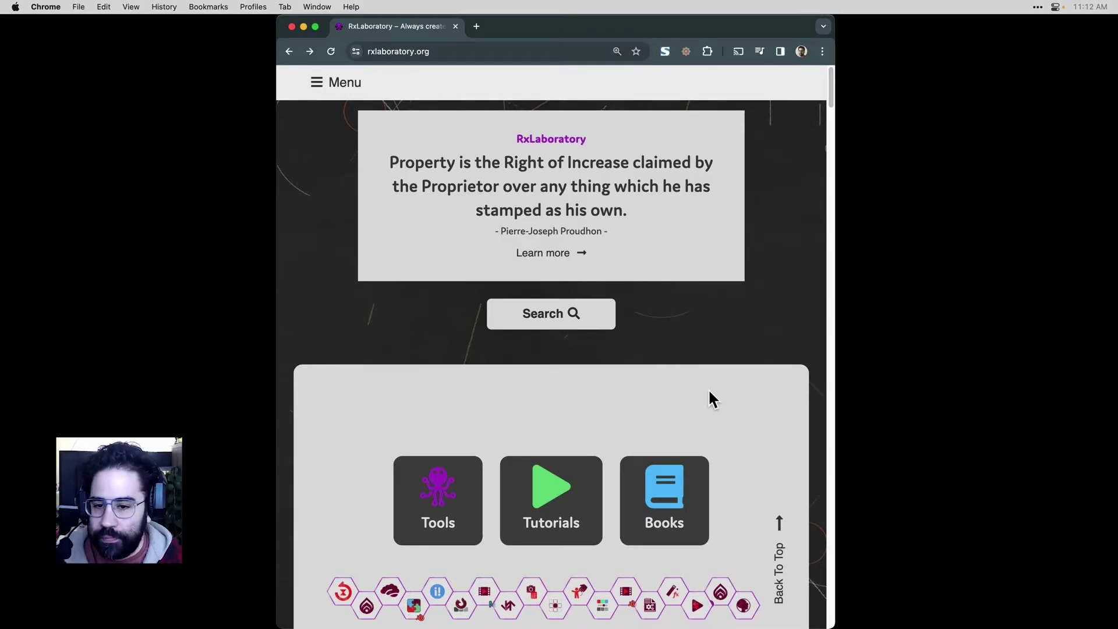
pyautogui.scroll(-2, 707, 396)
# Go to the Tools category page and scroll down to the Duik Ángela tile.
pyautogui.click(429, 456)
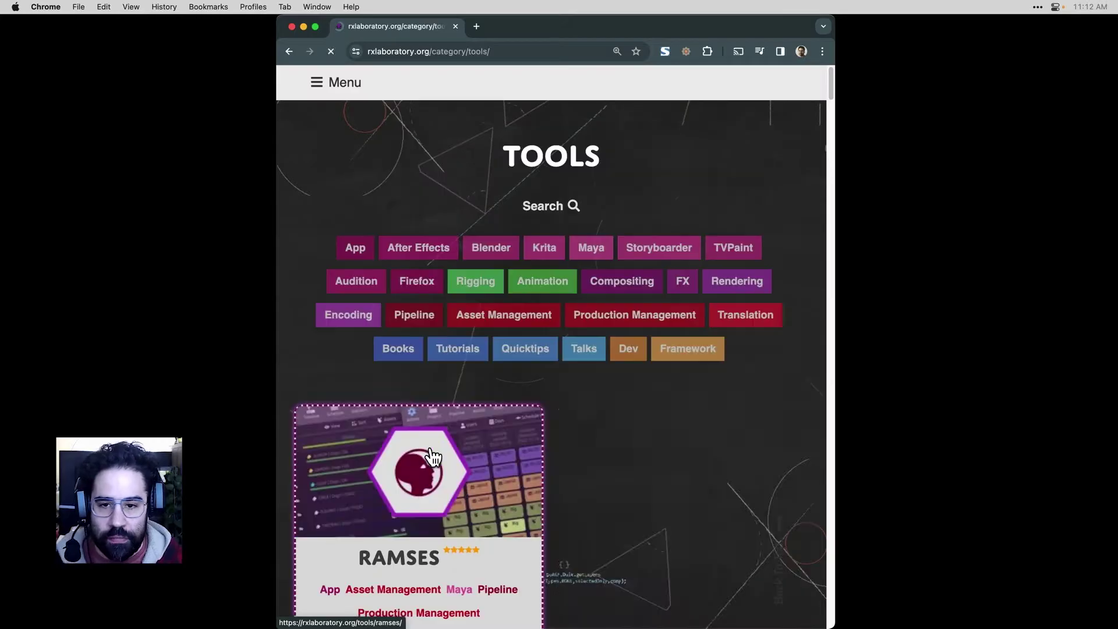
pyautogui.scroll(-2, 814, 263)
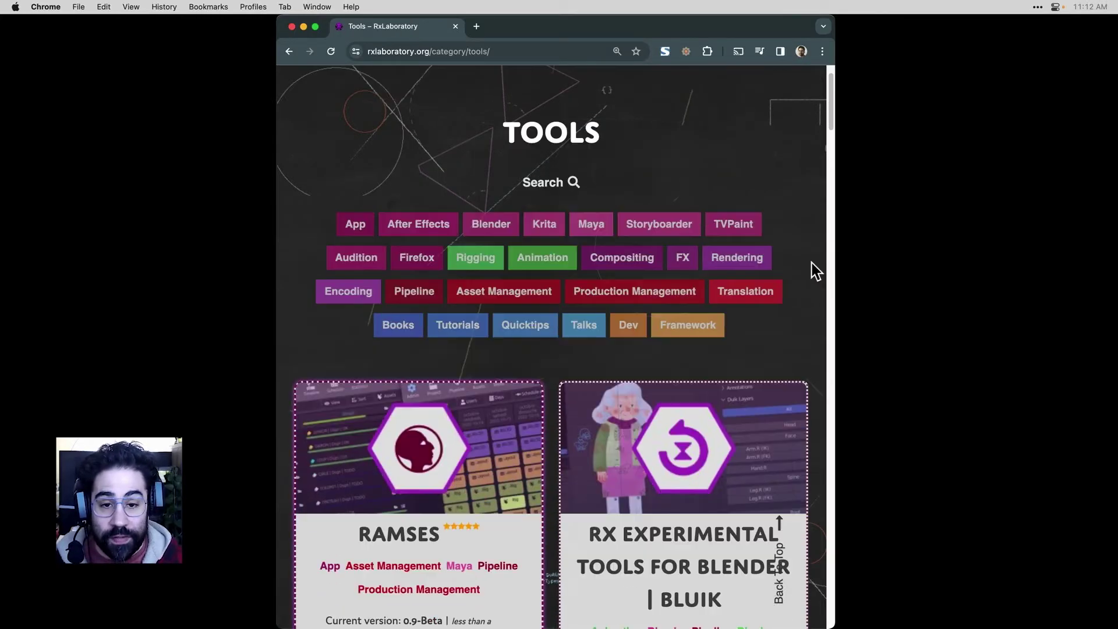
pyautogui.scroll(-5, 811, 263)
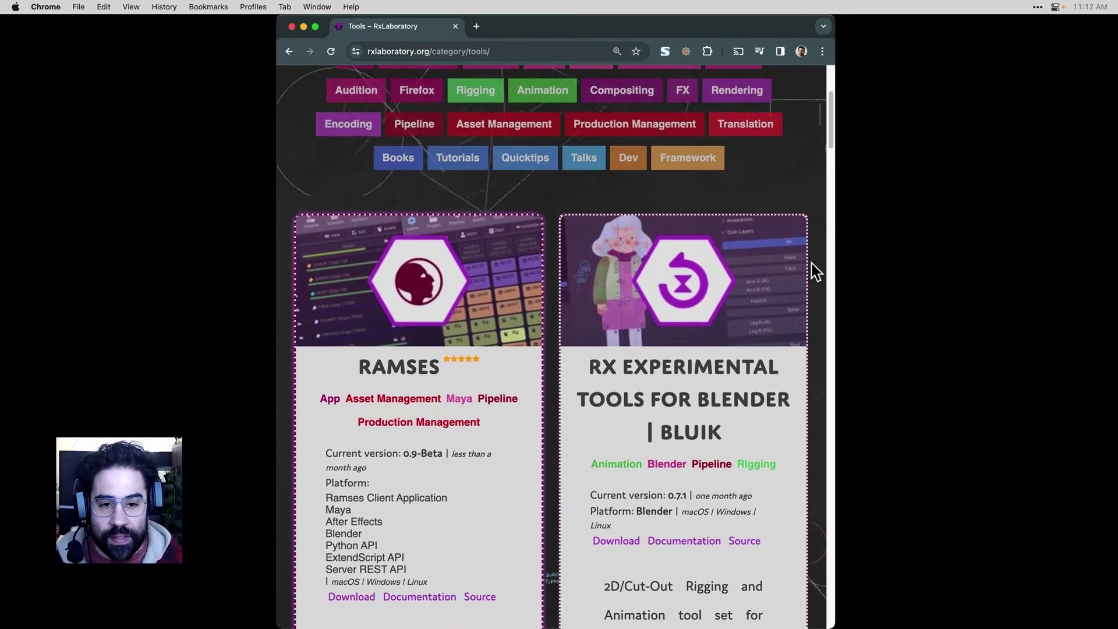
pyautogui.scroll(-12, 811, 263)
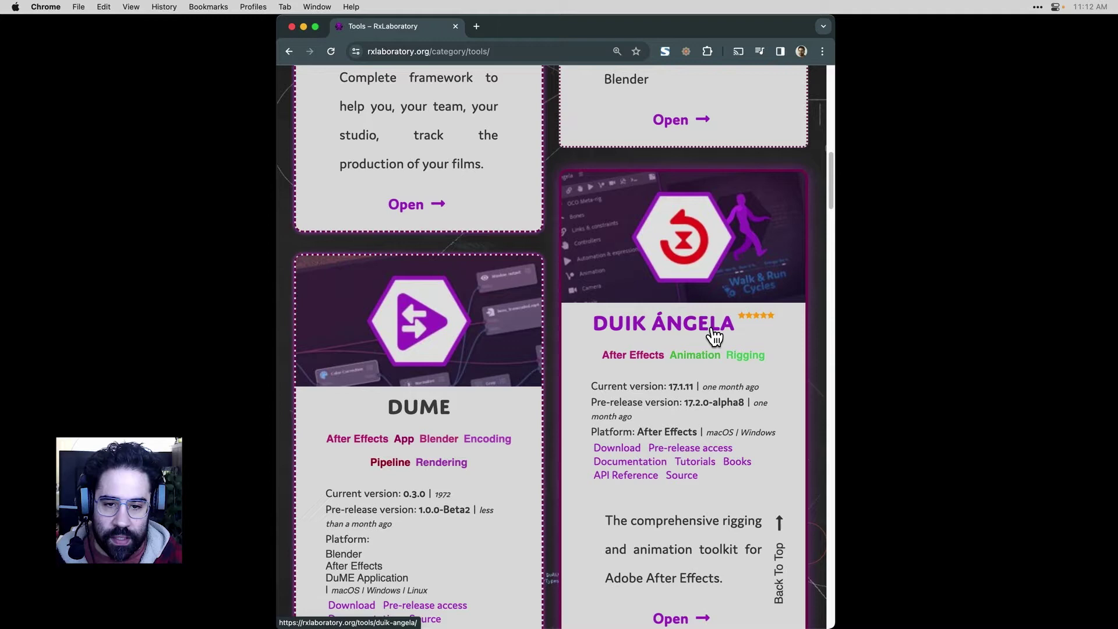
# Check Duik Ángela's current version 17.1.11 and go to its download page.
pyautogui.moveTo(667, 387); pyautogui.dragTo(699, 388)
pyautogui.click(699, 388)
pyautogui.scroll(-5, 717, 389)
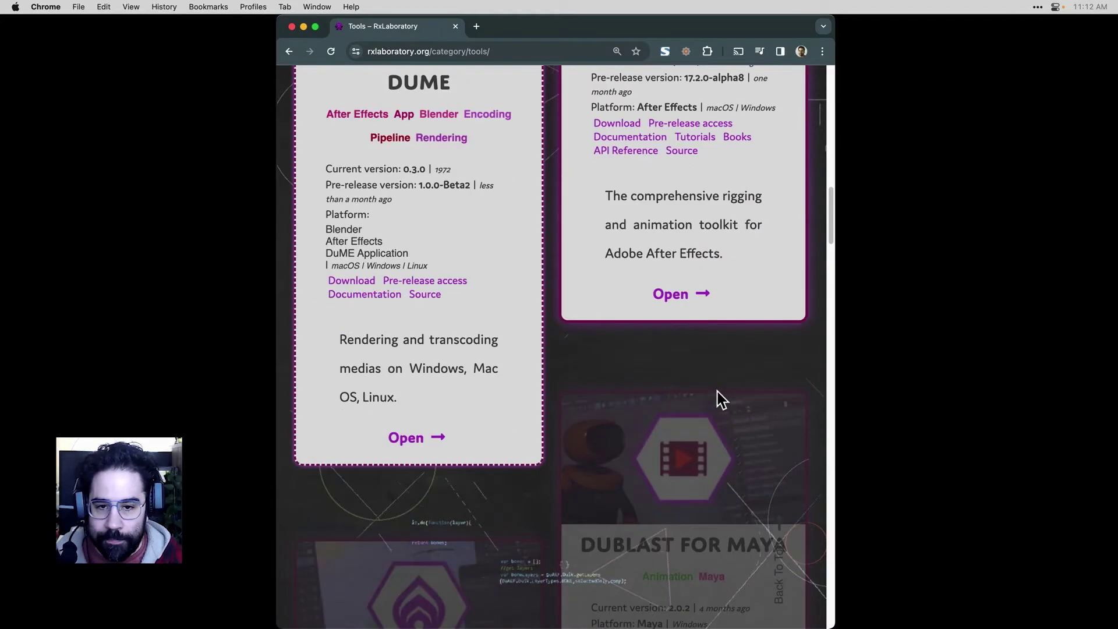
pyautogui.scroll(2, 731, 345)
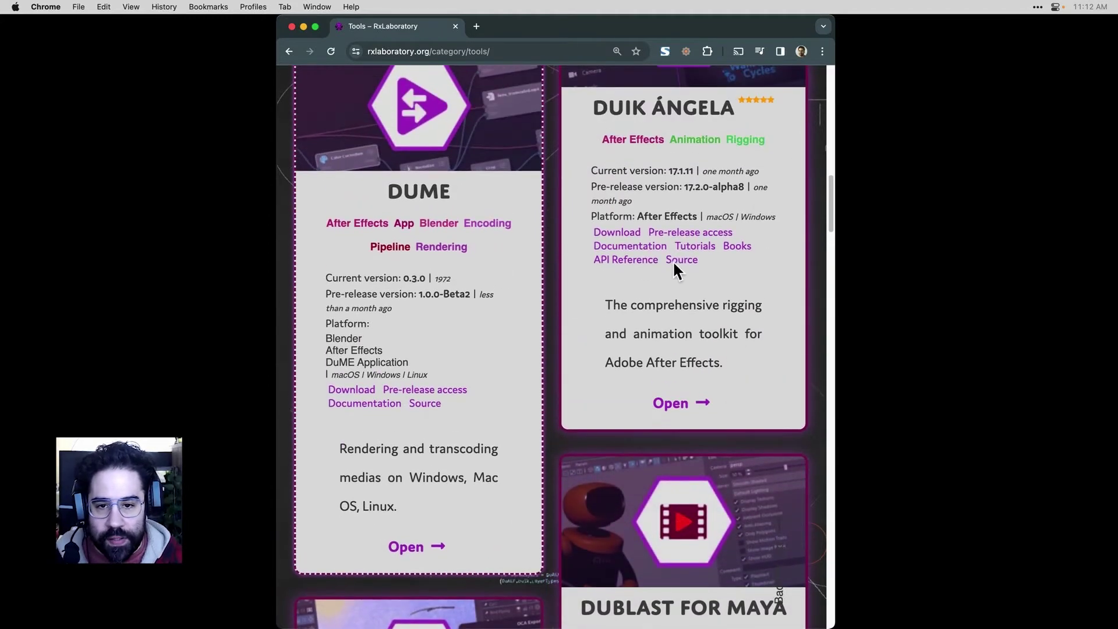
pyautogui.click(620, 233)
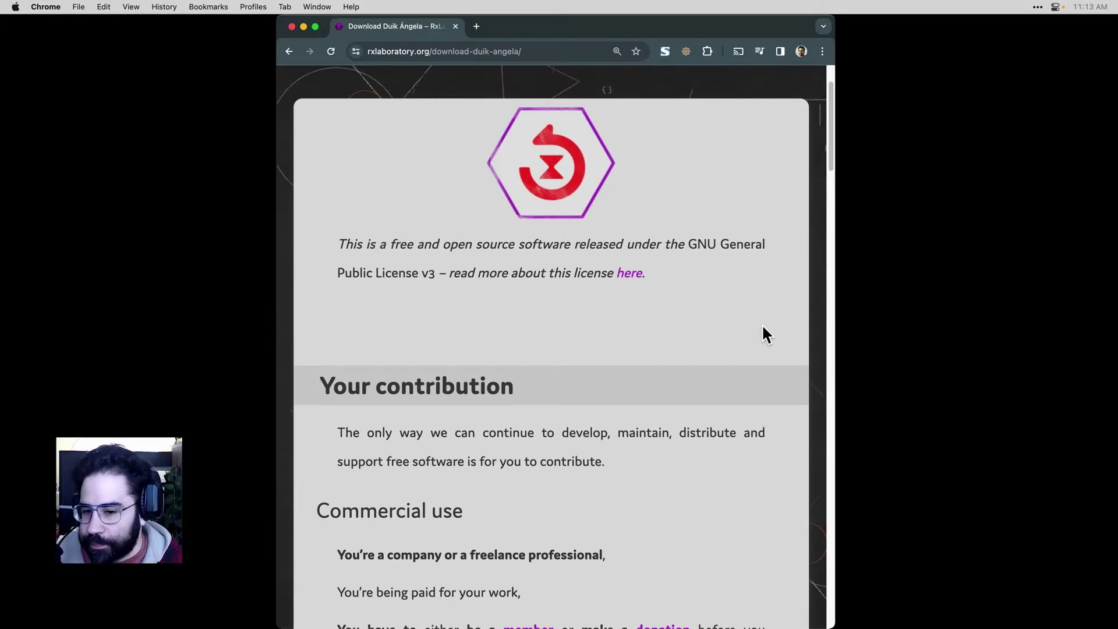
# Skip contributing via 'Sorry, I can't afford to support RxLaboratory' under Non-Profit / Educational use.
pyautogui.scroll(-4, 763, 329)
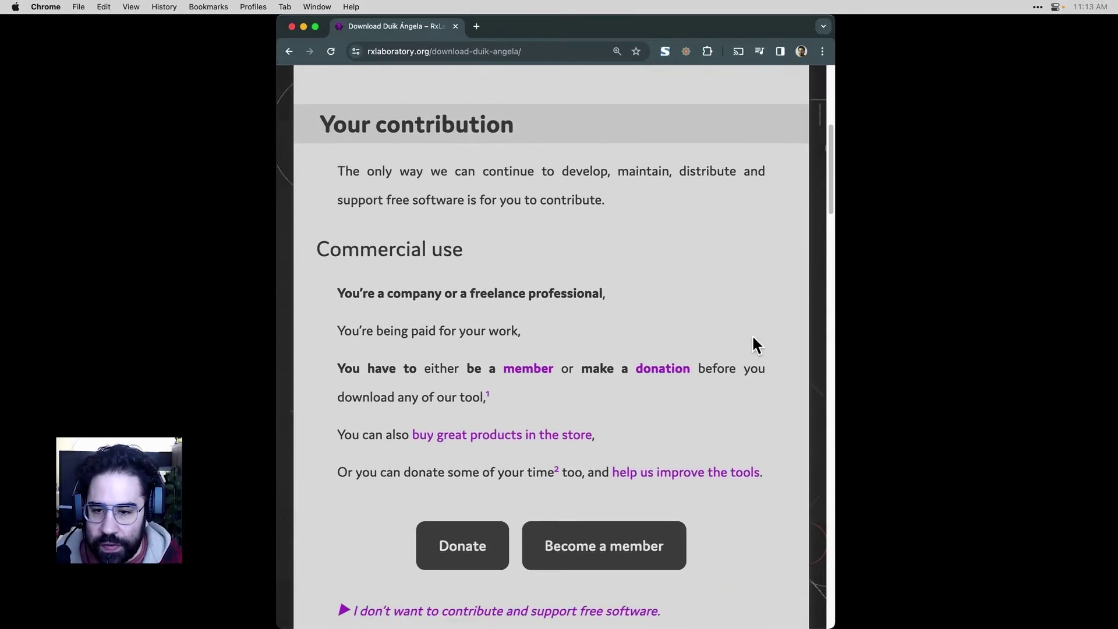
pyautogui.scroll(-5, 753, 338)
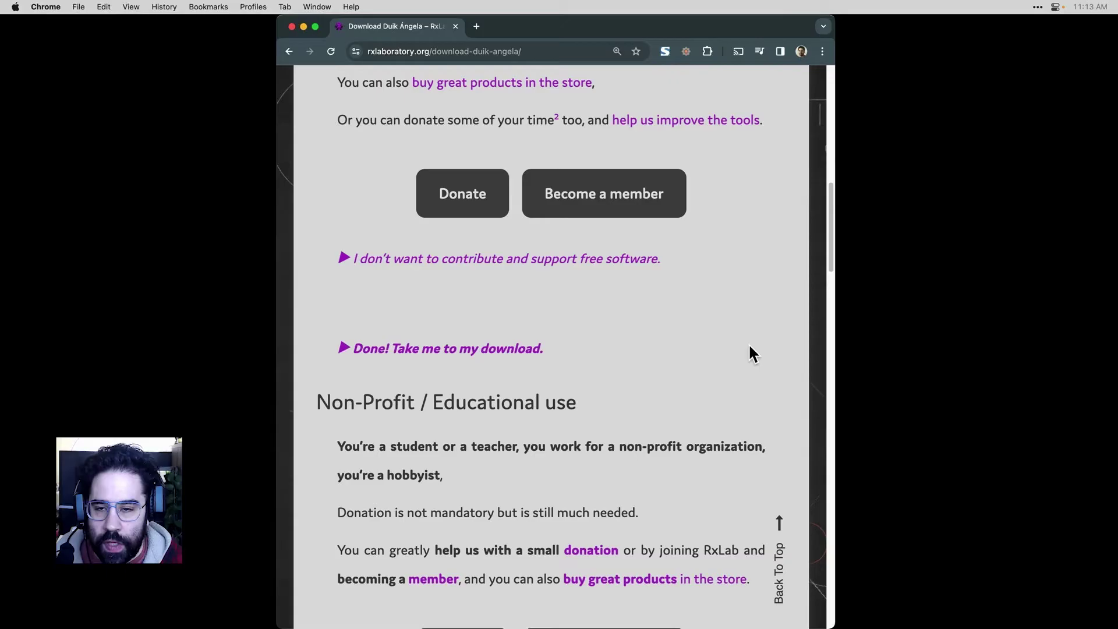
pyautogui.scroll(-3, 748, 346)
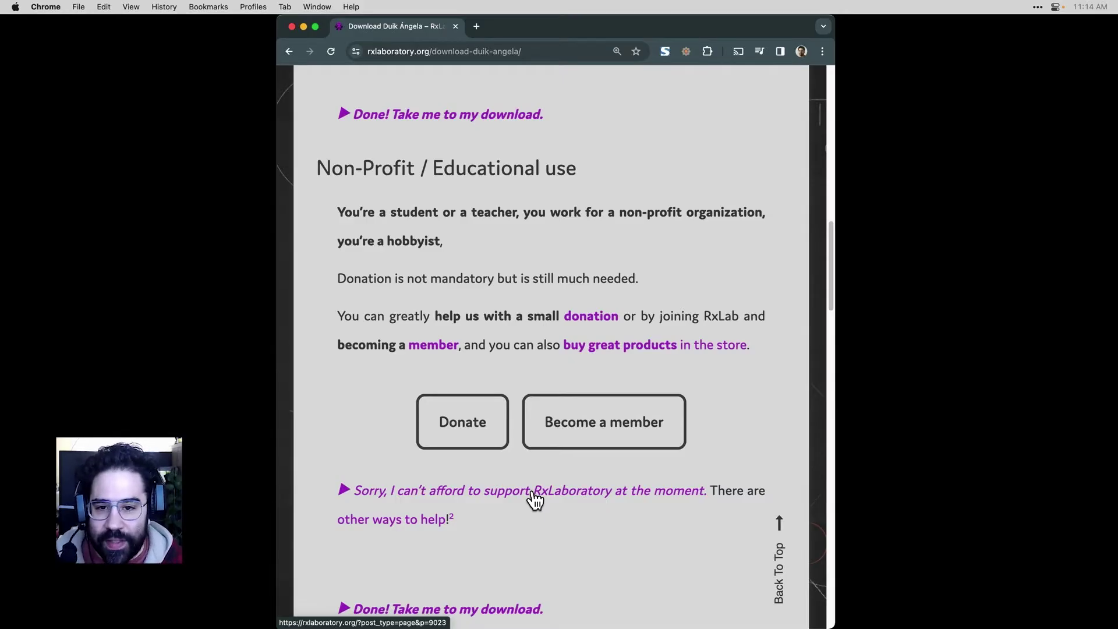
pyautogui.click(535, 500)
# Download the Duik Ángela 17.1.11 zip (31 MB) from the Download section.
pyautogui.scroll(-5, 584, 499)
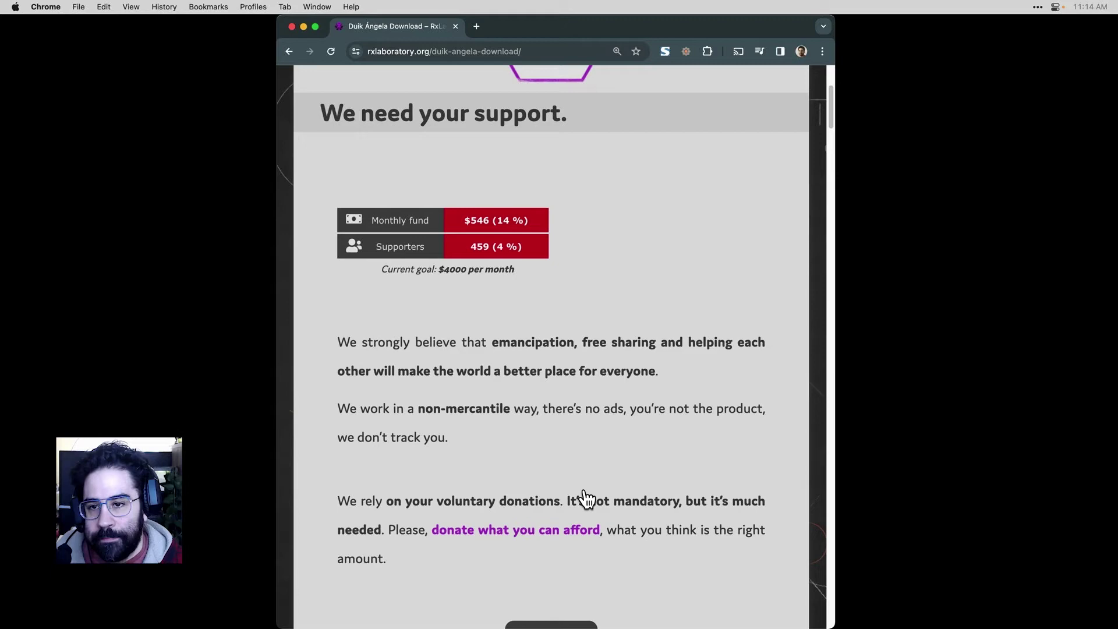
pyautogui.scroll(-10, 584, 499)
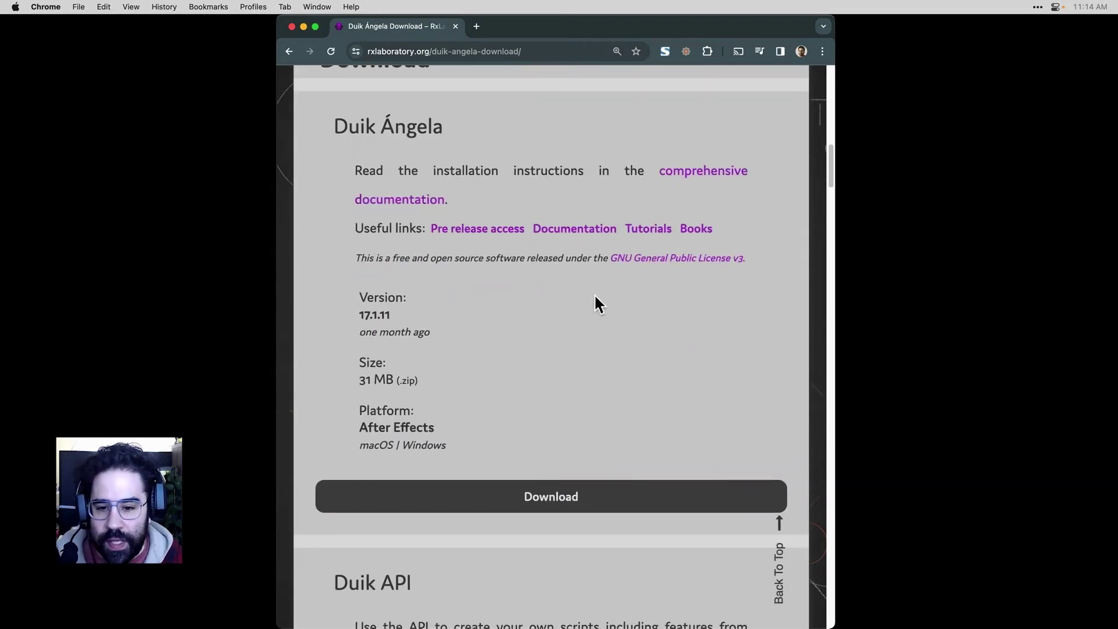
pyautogui.click(563, 499)
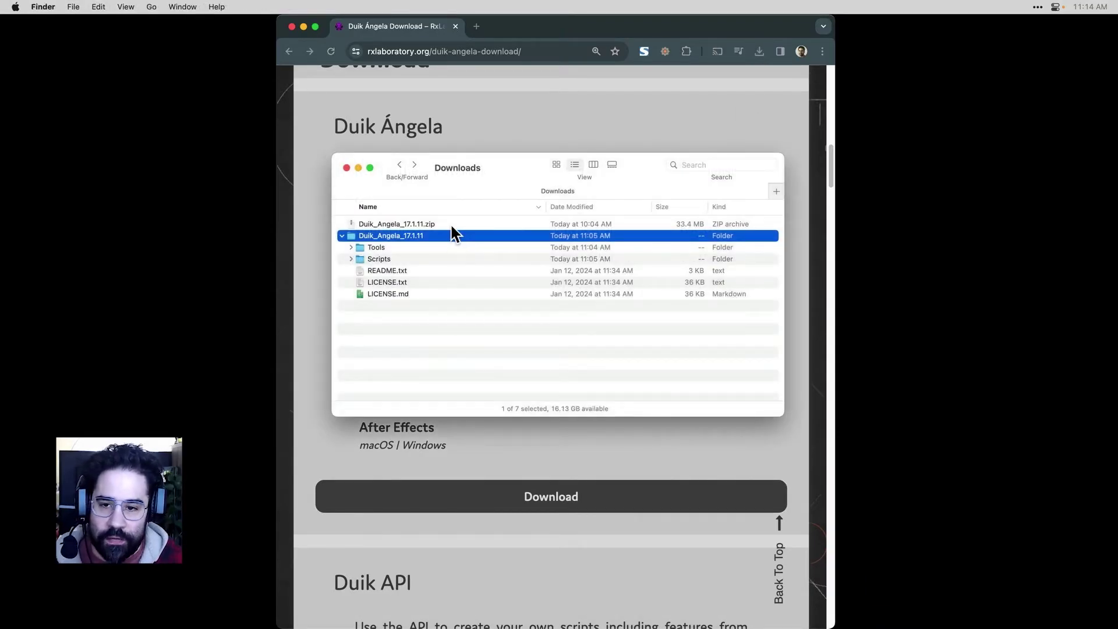
# Inspect the Duik_Angela_17.1.11.zip, its extracted folder and the README.txt file in Downloads.
pyautogui.click(451, 224)
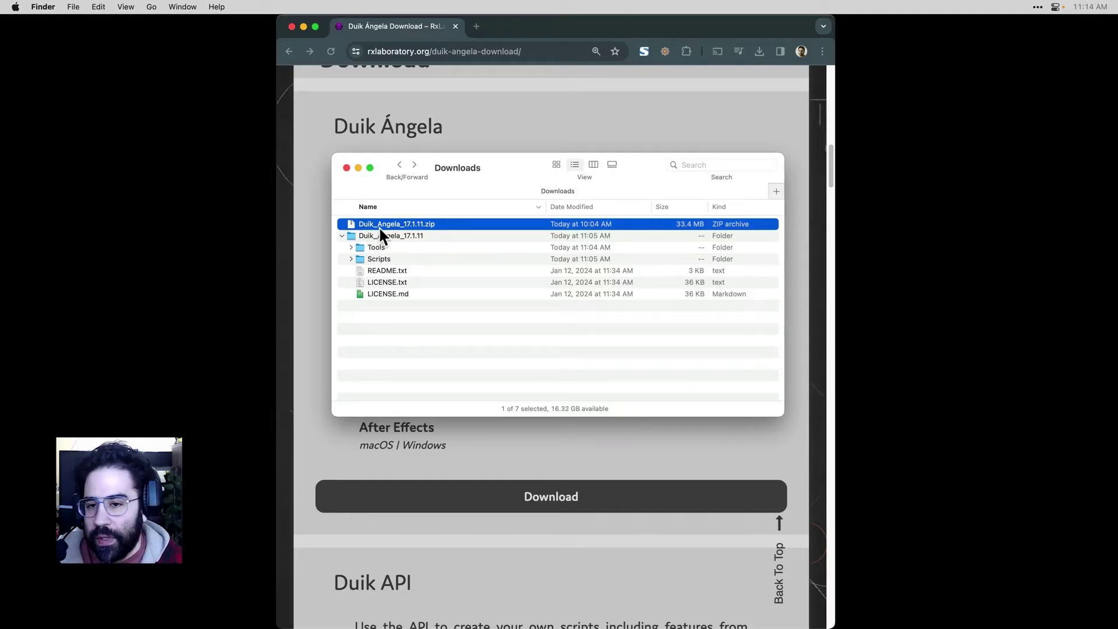
pyautogui.click(422, 236)
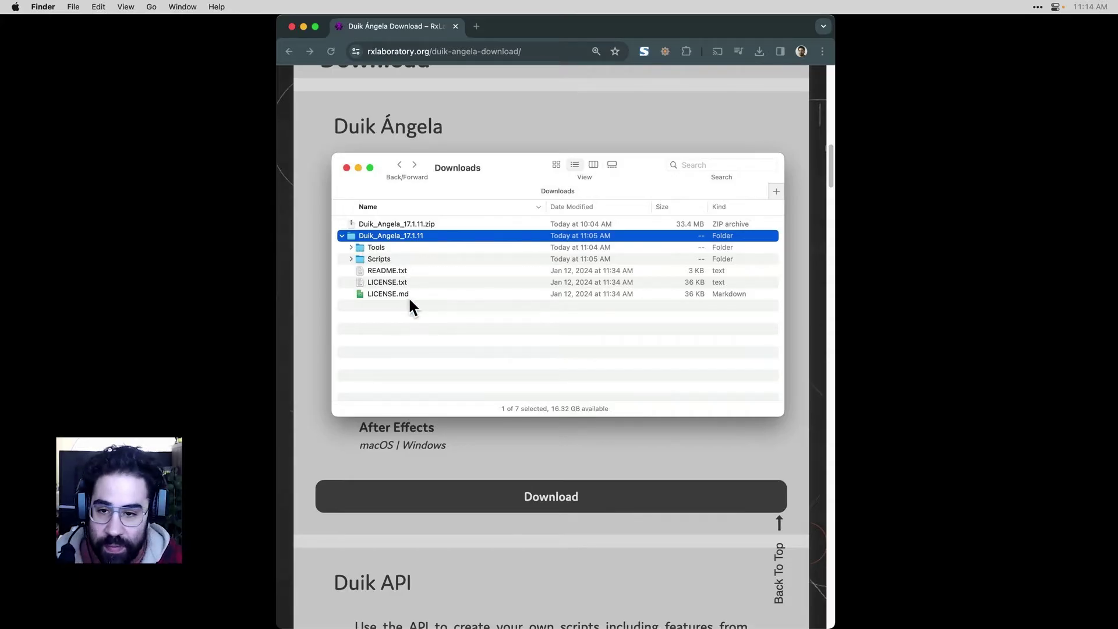
pyautogui.click(403, 272)
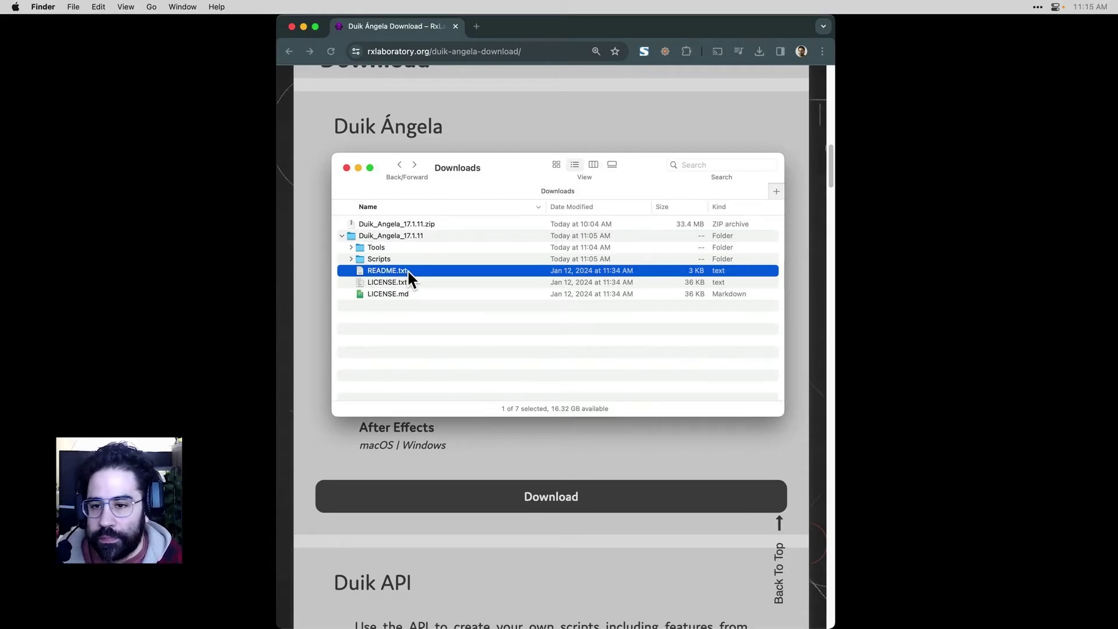
# Expand Scripts and ScriptUI Panels to reveal Duik Automation and expressions.jsx.
pyautogui.click(351, 258)
pyautogui.click(358, 257)
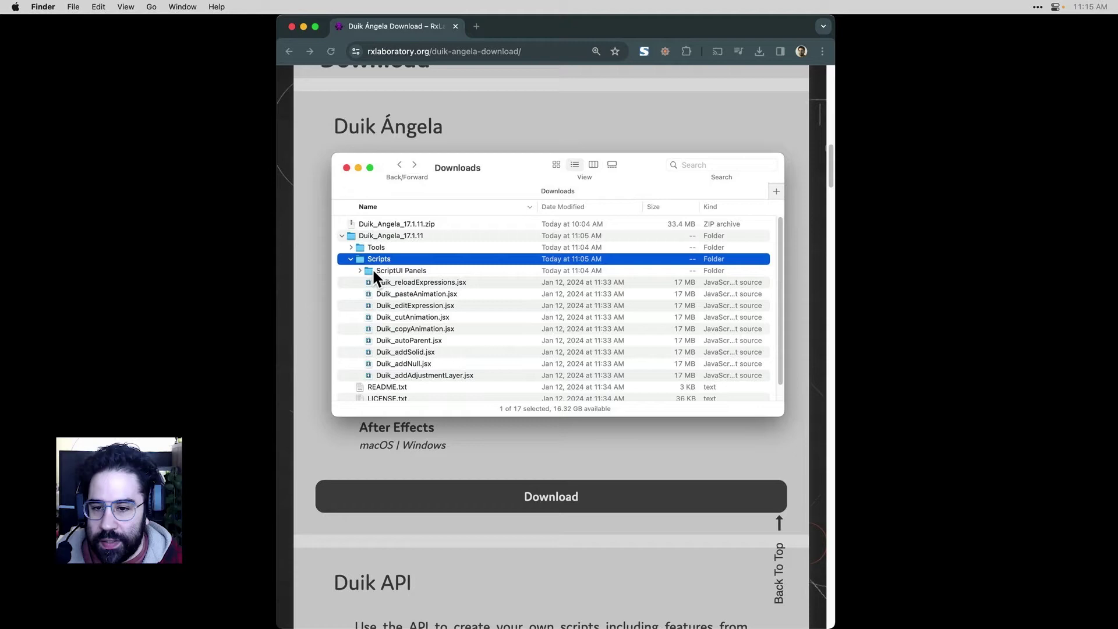
pyautogui.click(370, 270)
pyautogui.click(360, 270)
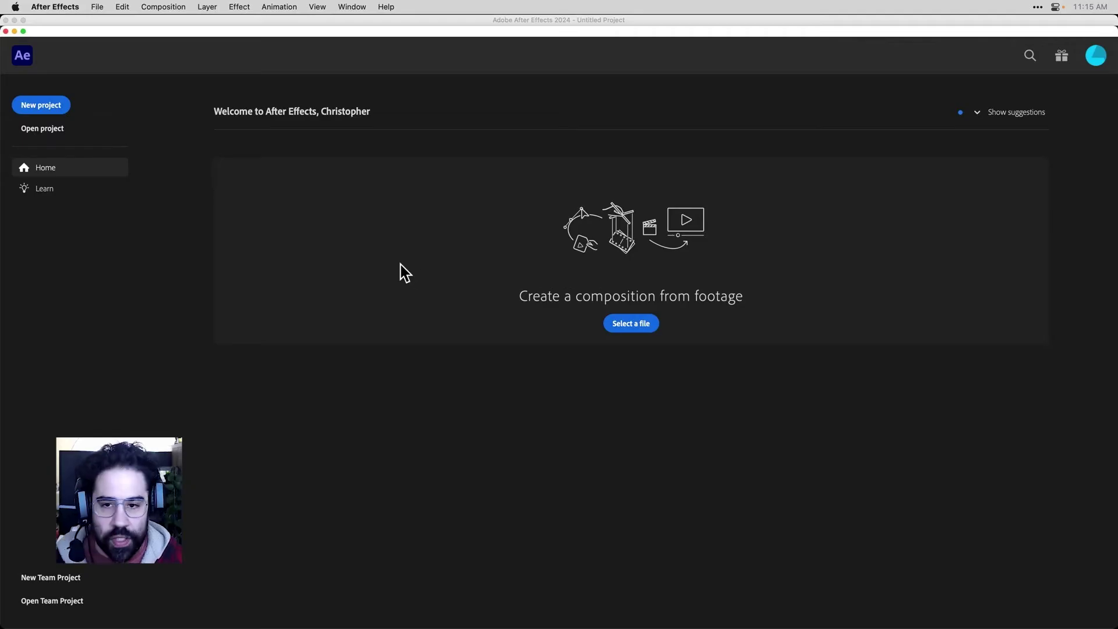
# Move the Home window aside and bring up File > Scripts, showing Install ScriptUI Panel.
pyautogui.moveTo(113, 33); pyautogui.dragTo(132, 75)
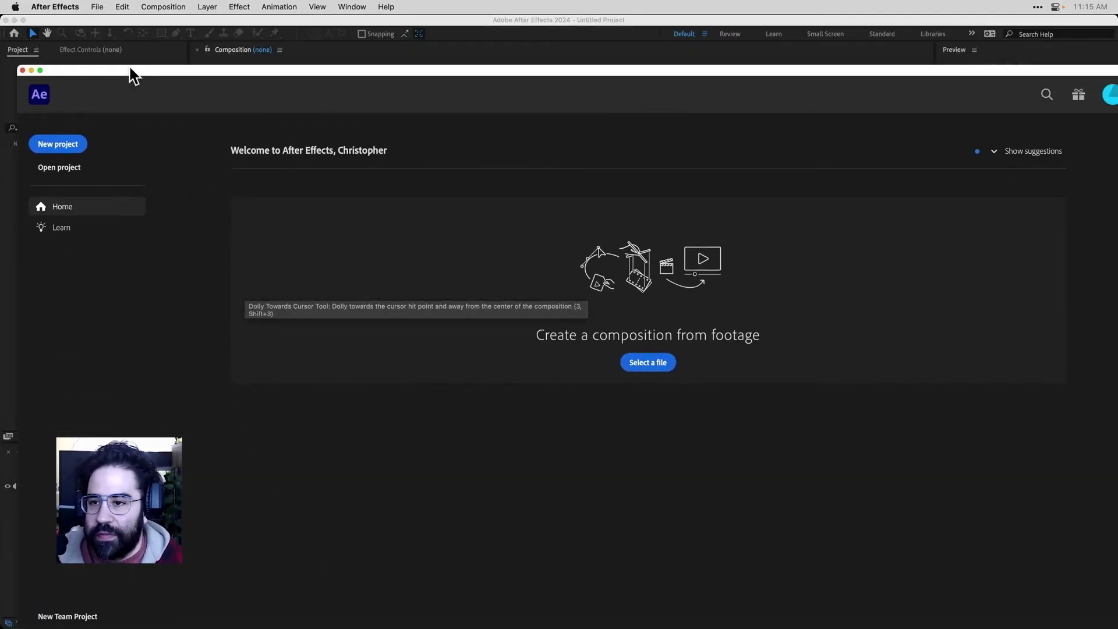
pyautogui.click(100, 6)
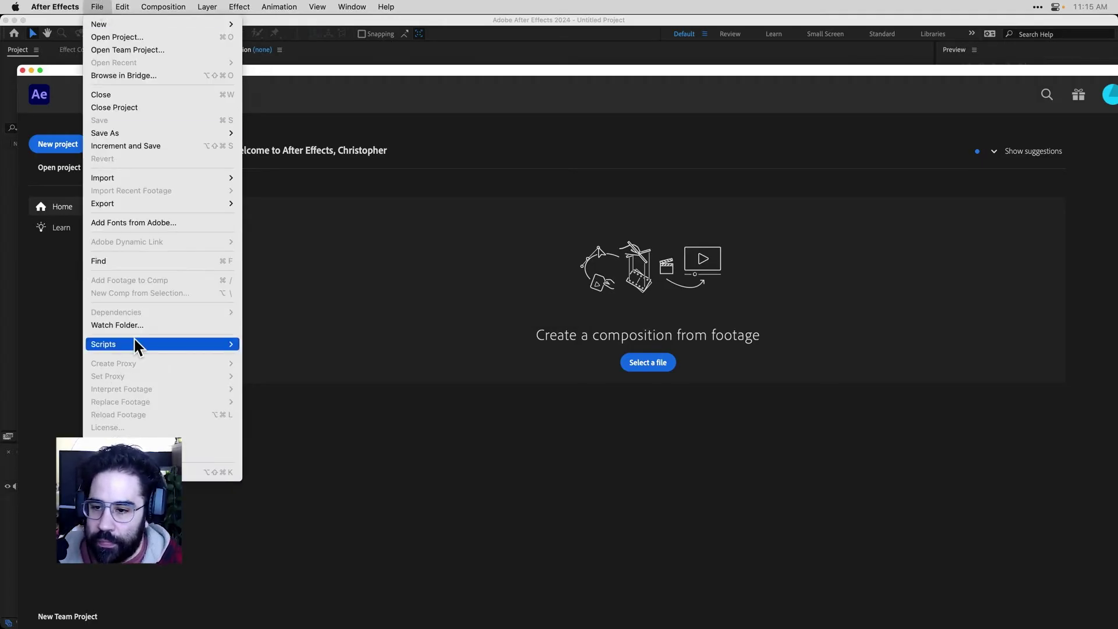
pyautogui.moveTo(134, 338)
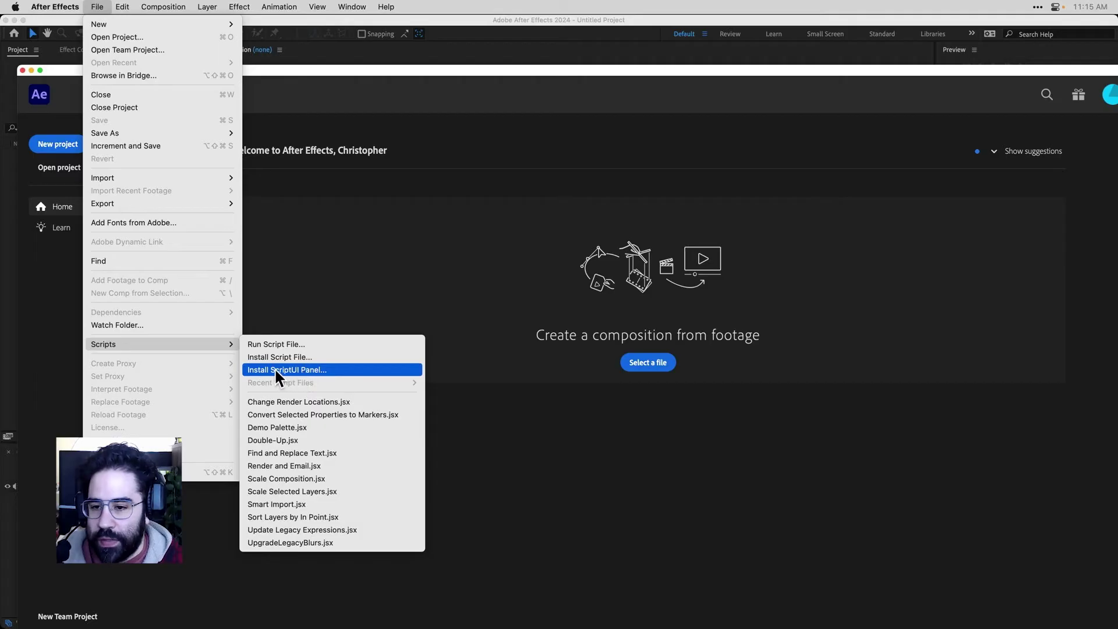
# Install the 16 ScriptUI Panels scripts, Duik Constraints.jsx through Duik Cmd.jsx, as ScriptUI panels.
pyautogui.click(313, 372)
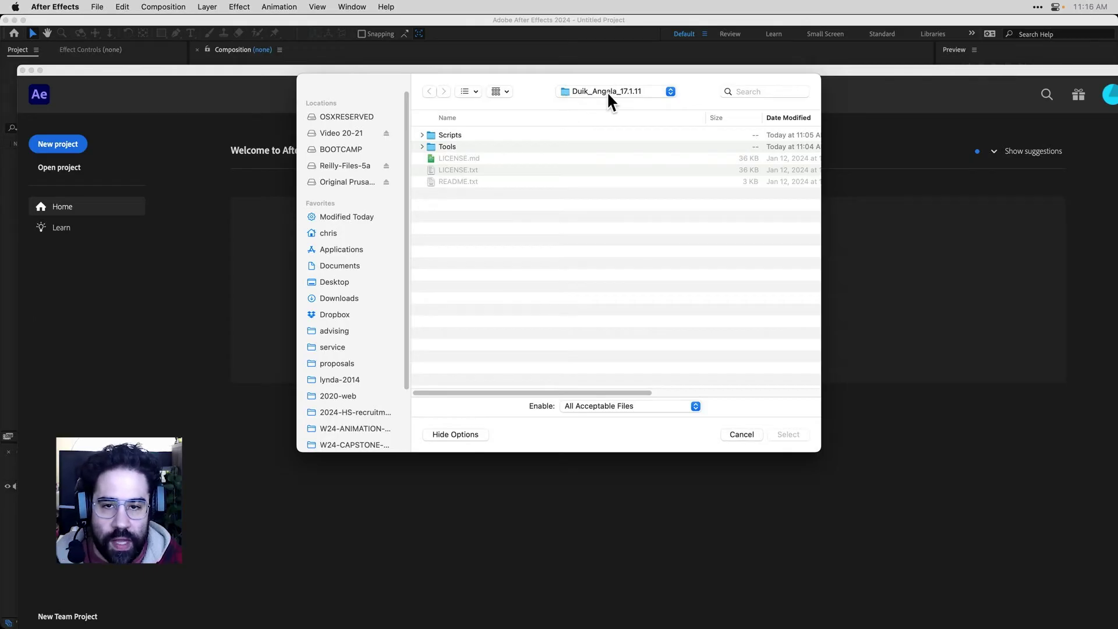
pyautogui.click(421, 134)
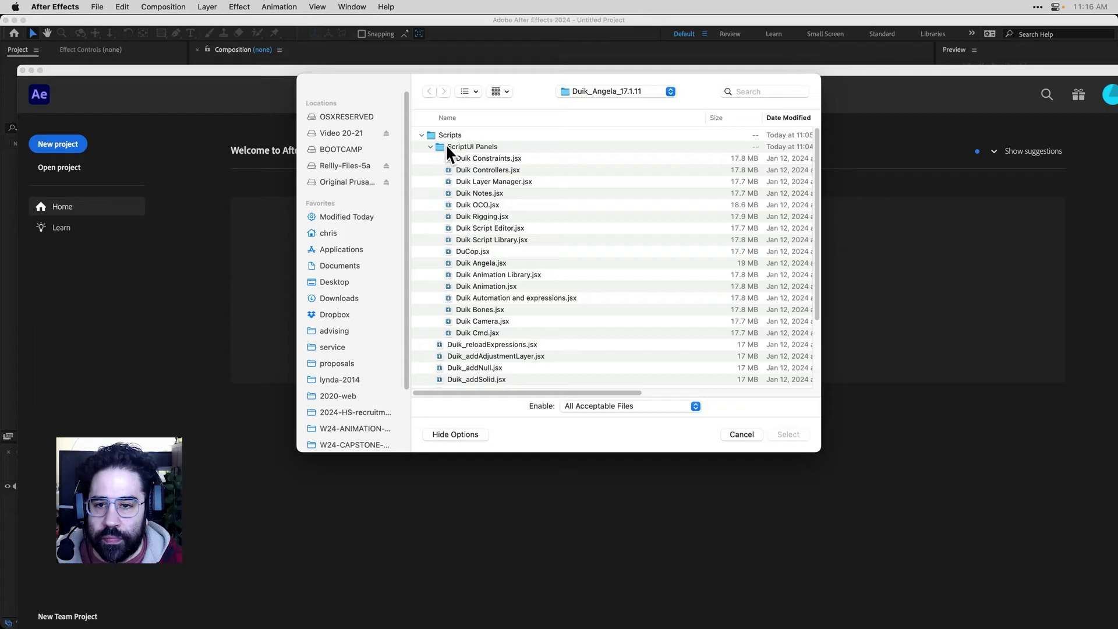
pyautogui.click(472, 149)
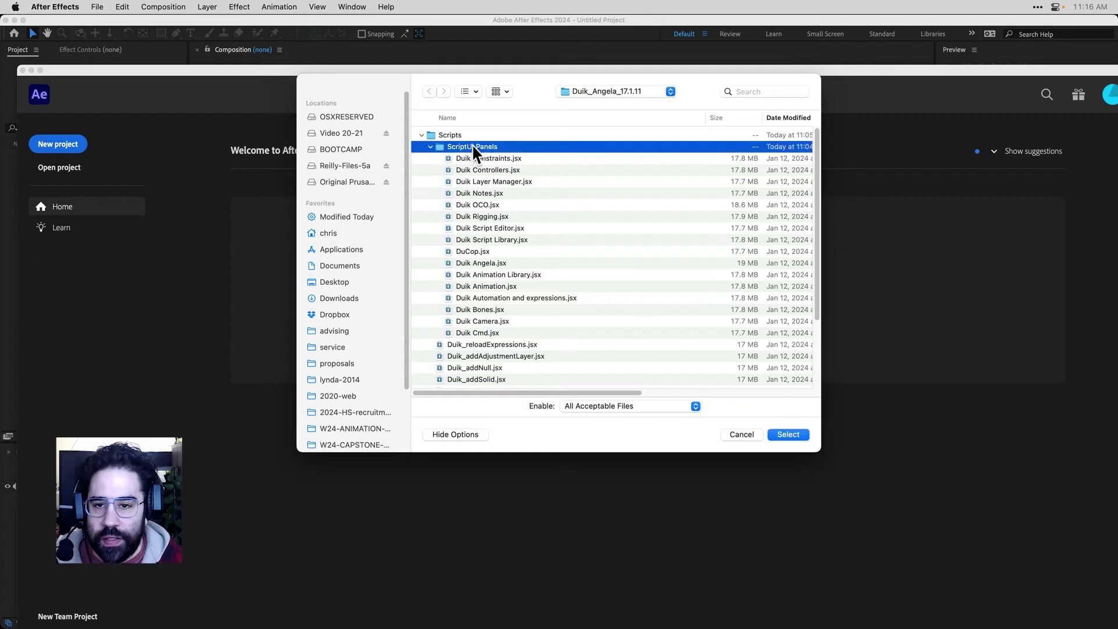
pyautogui.click(510, 160)
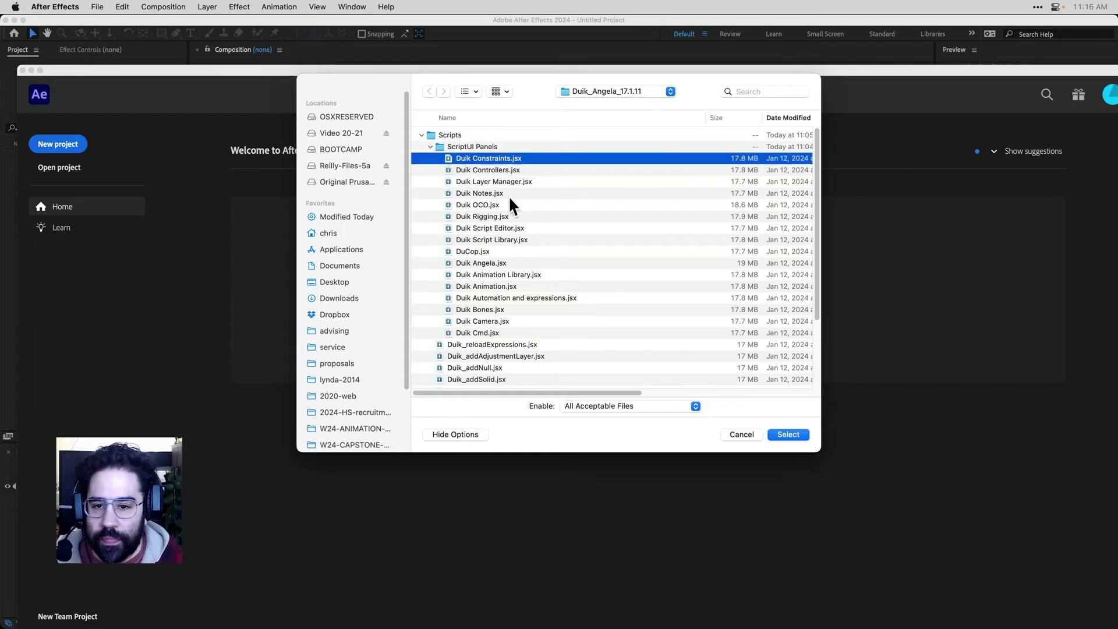
pyautogui.keyDown('shift'); pyautogui.click(491, 332); pyautogui.keyUp('shift')
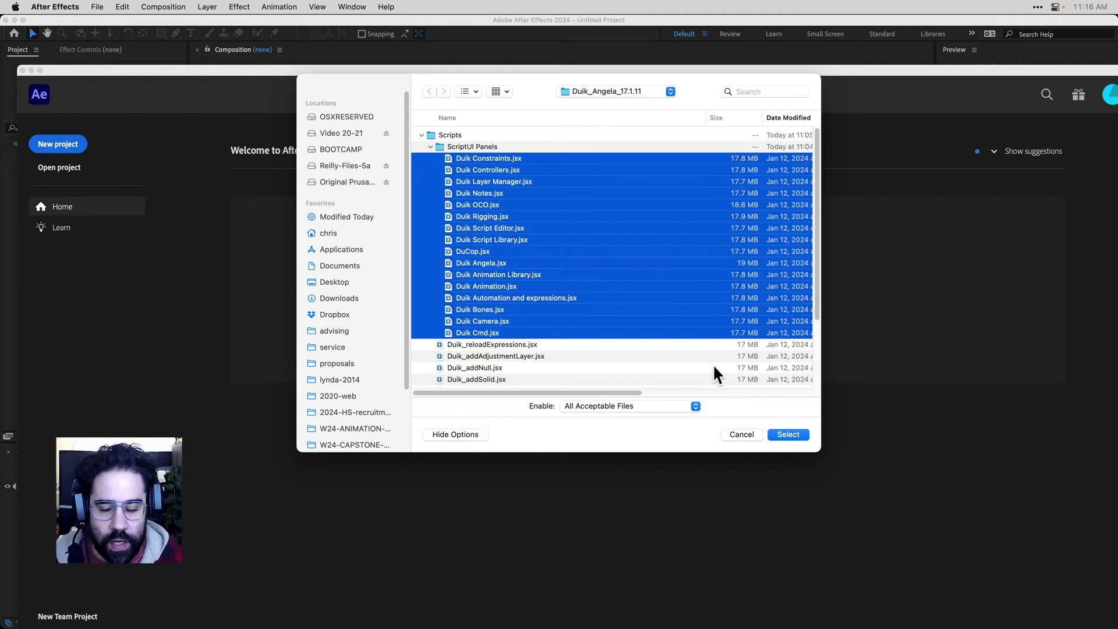
pyautogui.click(790, 437)
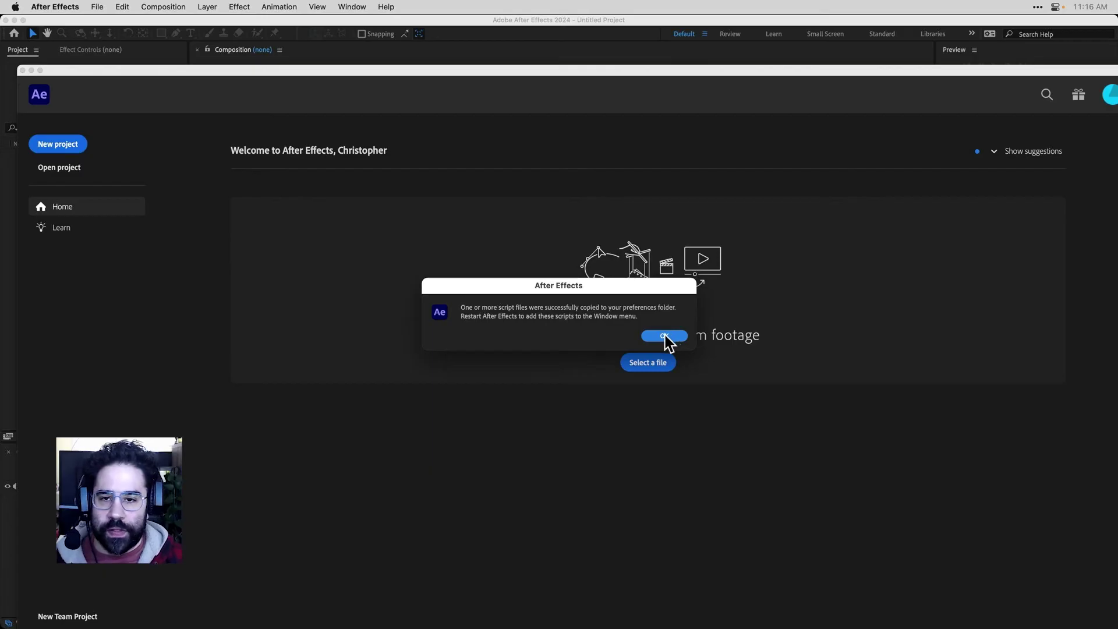
# Dismiss the restart notice, quit After Effects, and relaunch it from the dock.
pyautogui.click(665, 336)
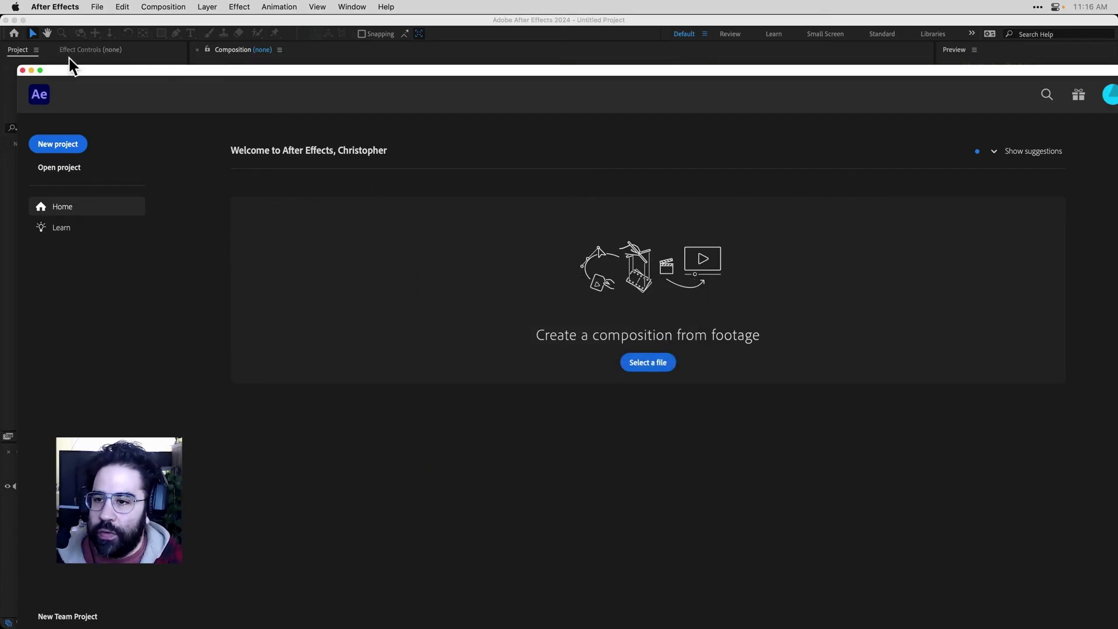
pyautogui.click(54, 9)
pyautogui.click(113, 139)
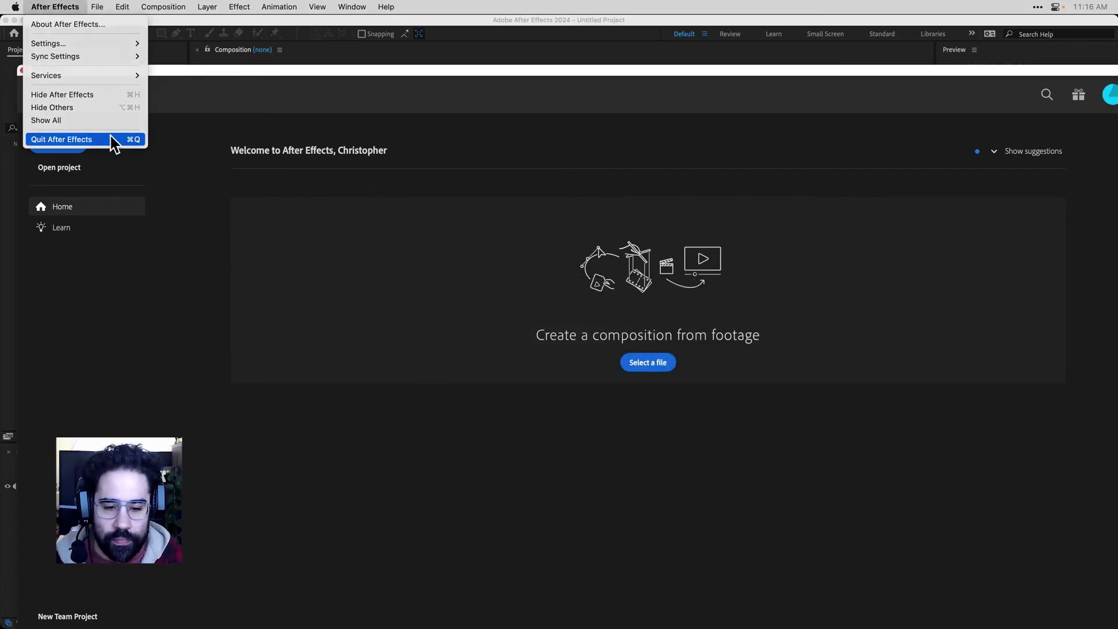
pyautogui.click(763, 595)
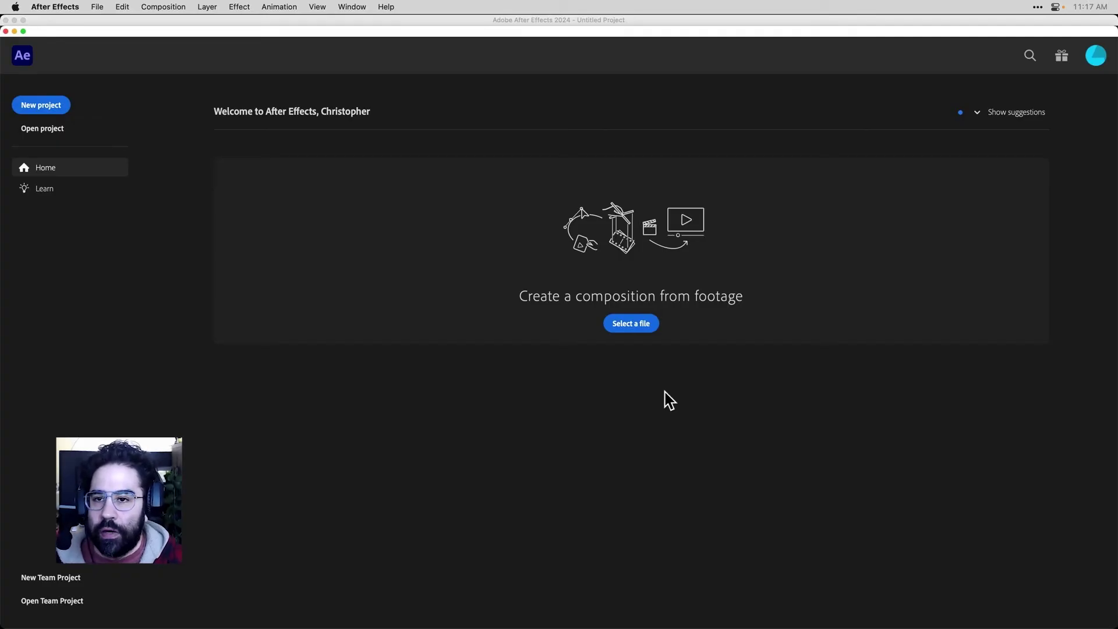
# Launch Duik Angela.jsx from the bottom of the Window menu.
pyautogui.click(352, 7)
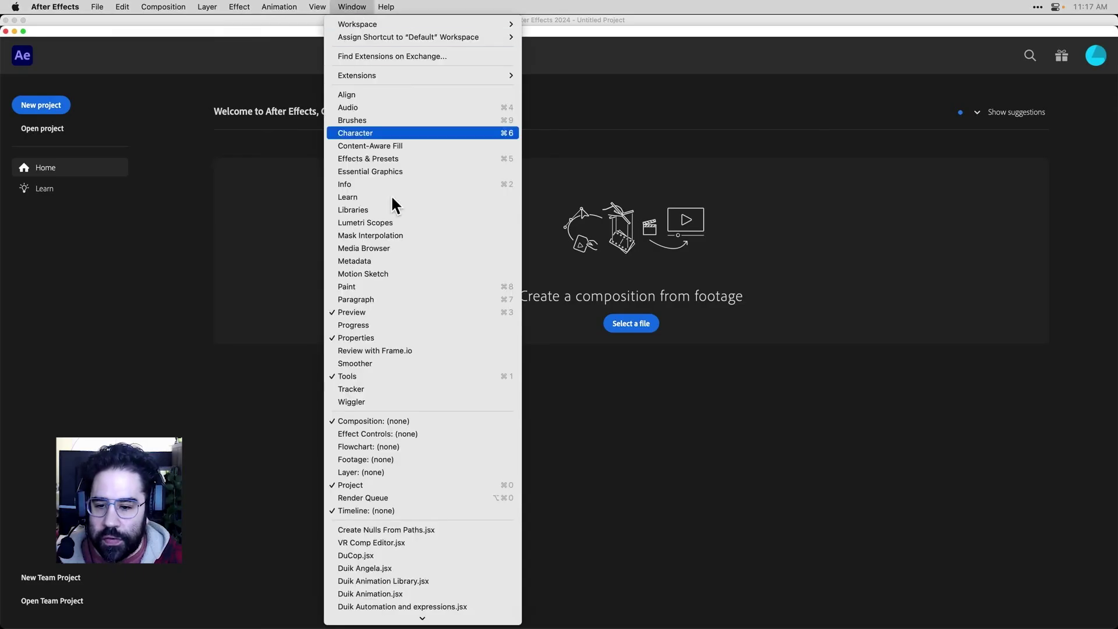
pyautogui.scroll(-1, 443, 416)
pyautogui.scroll(-3, 442, 415)
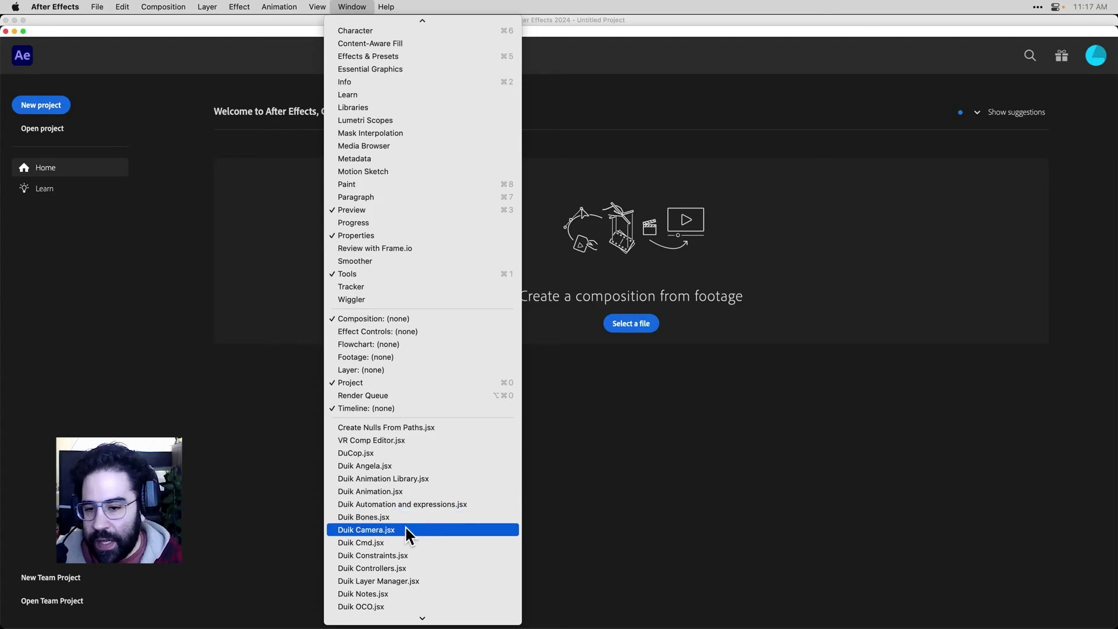
pyautogui.click(375, 465)
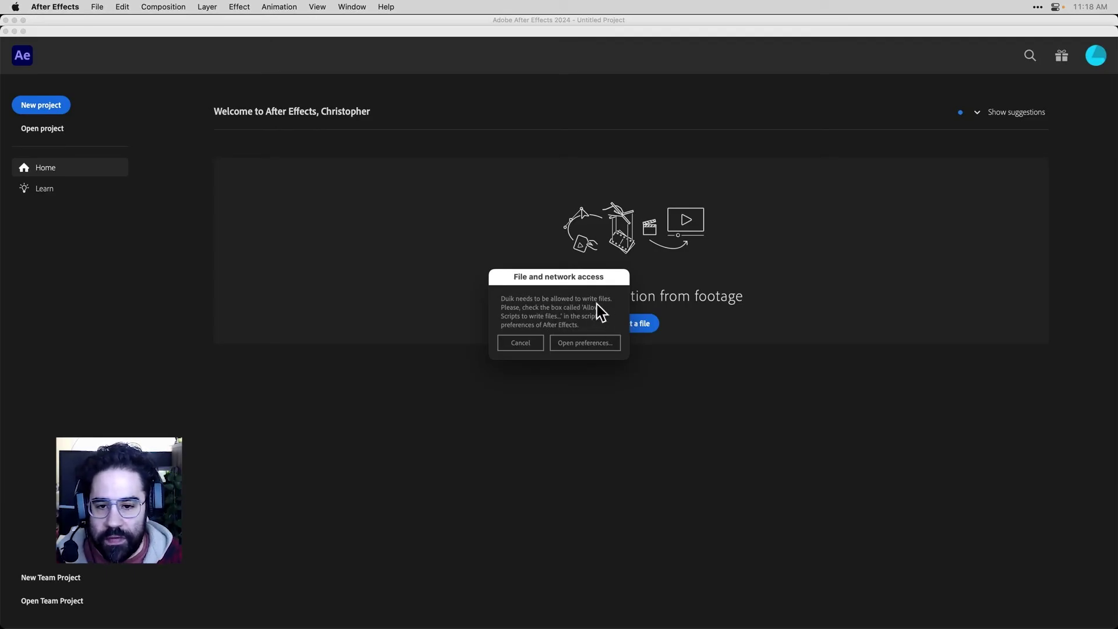
# Enable Allow Scripts to Write Files and Access Network under Scripting & Expressions preferences.
pyautogui.click(599, 343)
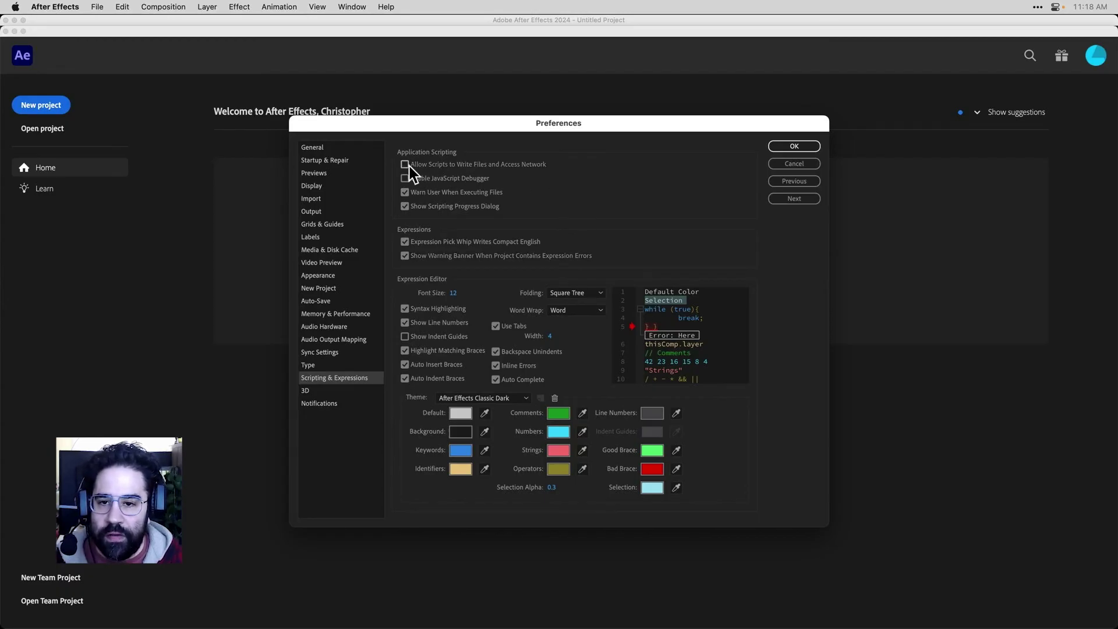
pyautogui.click(493, 169)
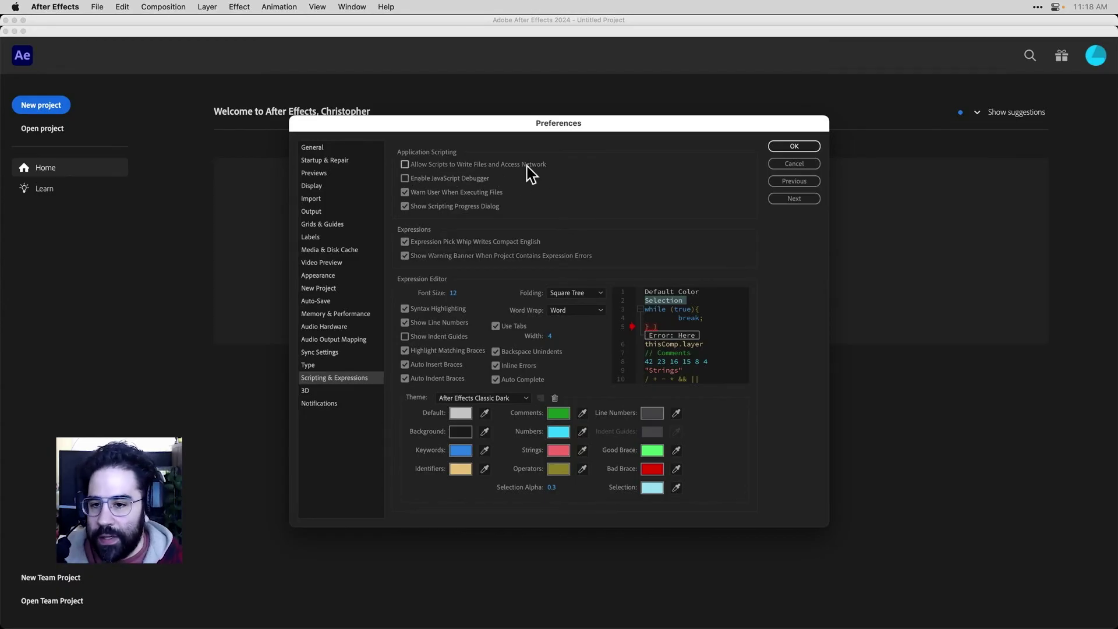
pyautogui.click(535, 166)
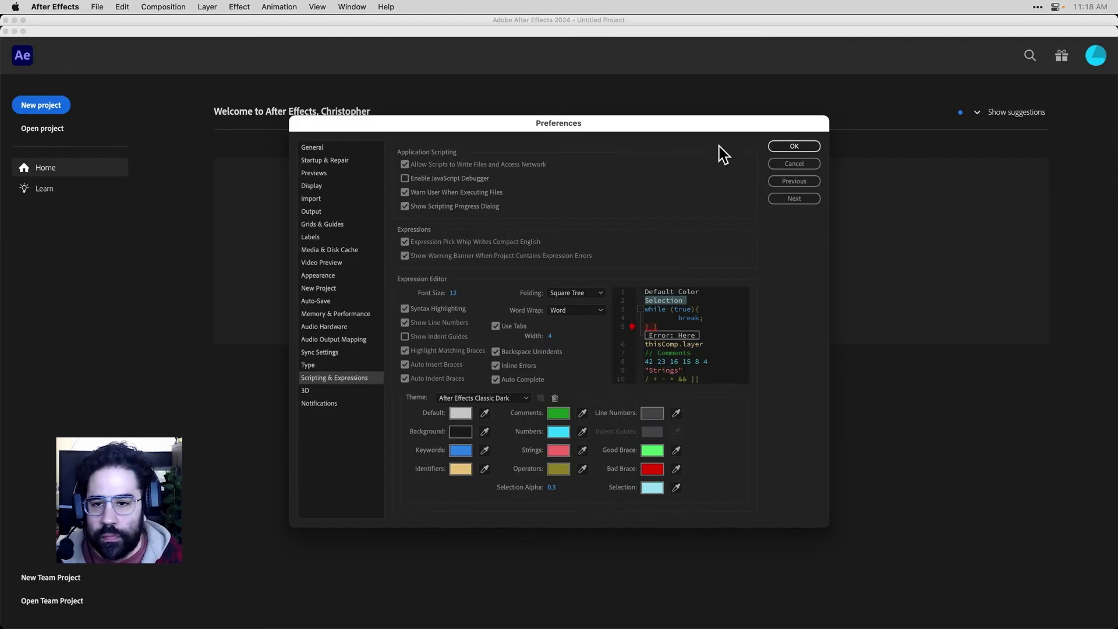
pyautogui.click(787, 148)
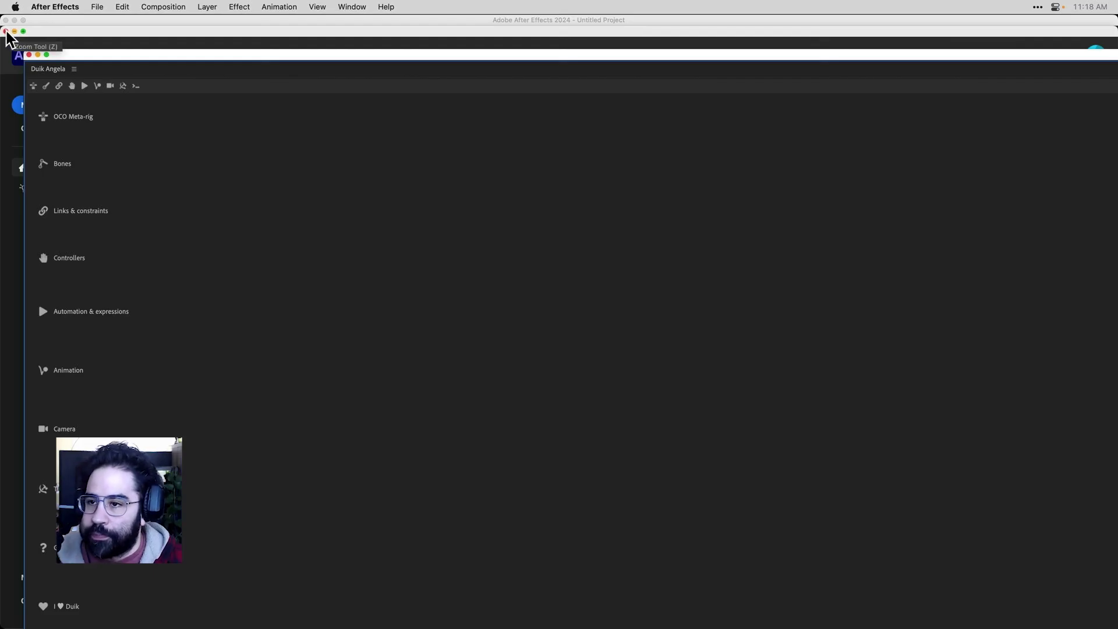
# Close the Home screen and dock Duik Angela beside the Properties and Effects & Presets panels.
pyautogui.click(6, 31)
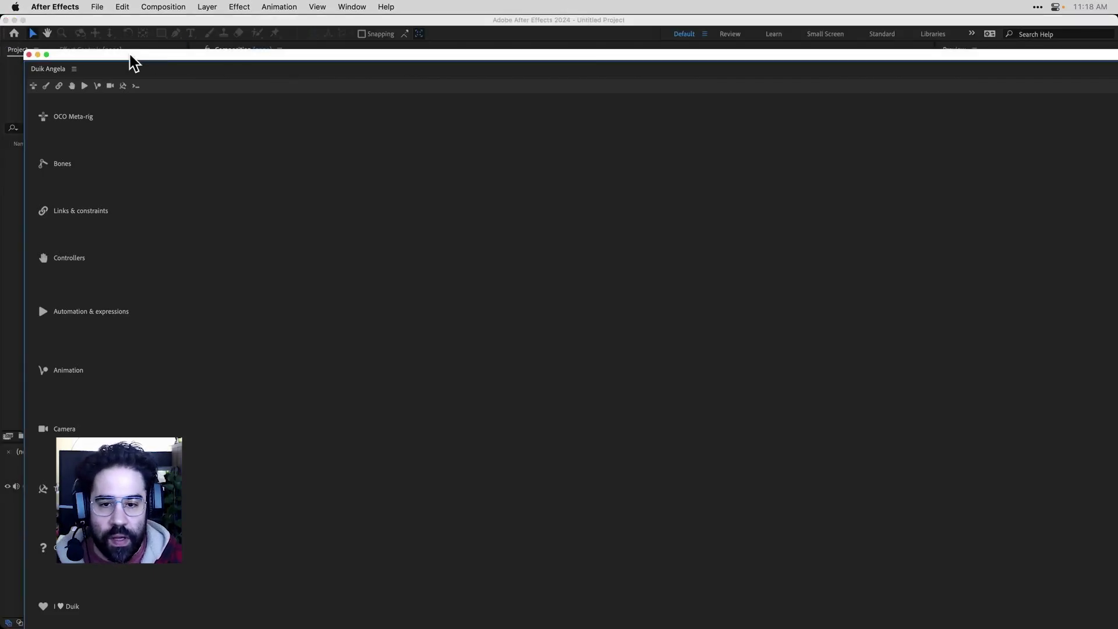
pyautogui.moveTo(130, 58); pyautogui.dragTo(647, 278)
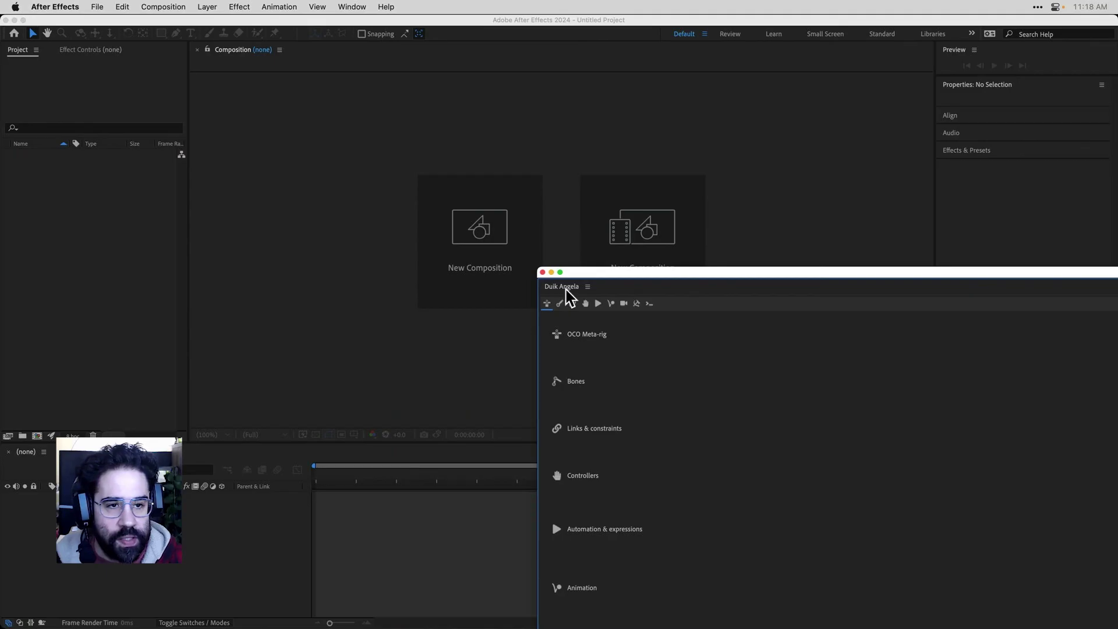
pyautogui.moveTo(563, 287); pyautogui.dragTo(1042, 533)
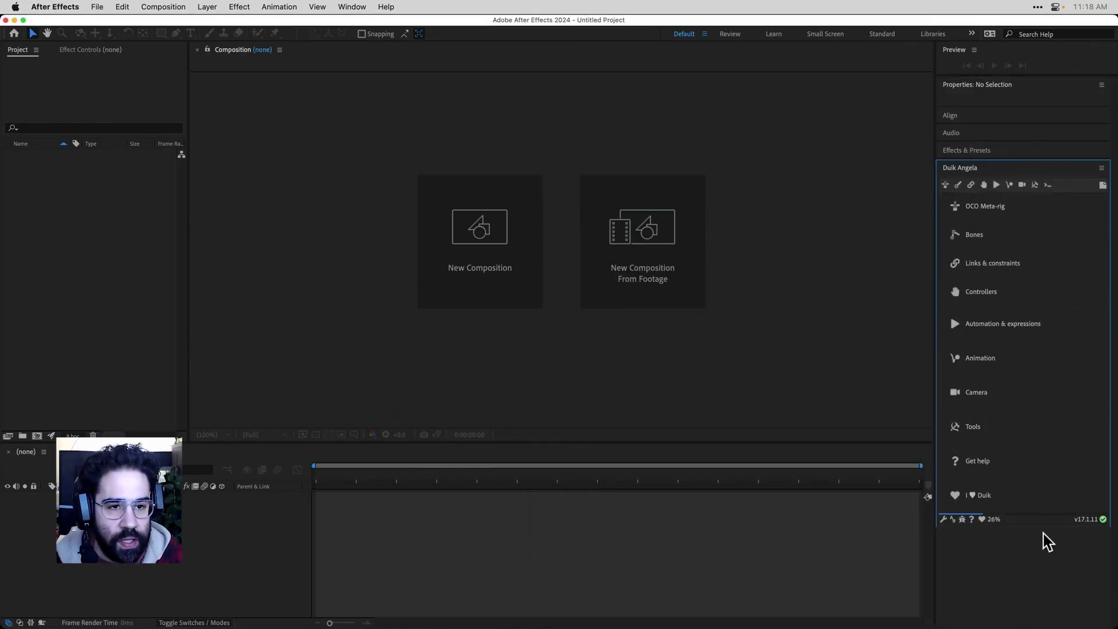